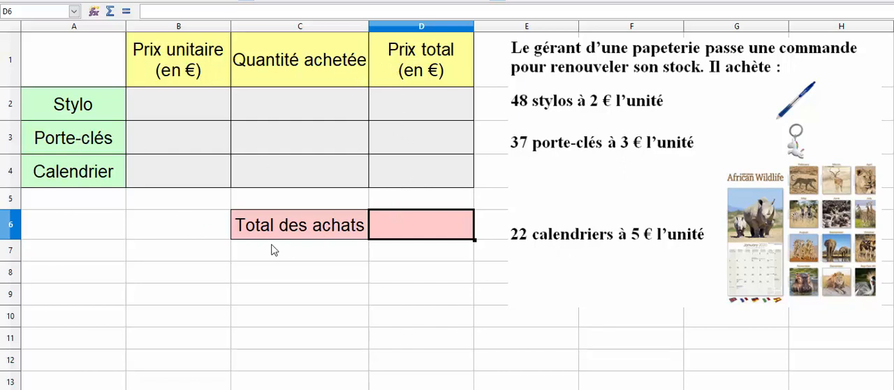
Step: Examine the order table's column headings, item labels and empty cells for unit price, quantity and total price
left_click(178, 76)
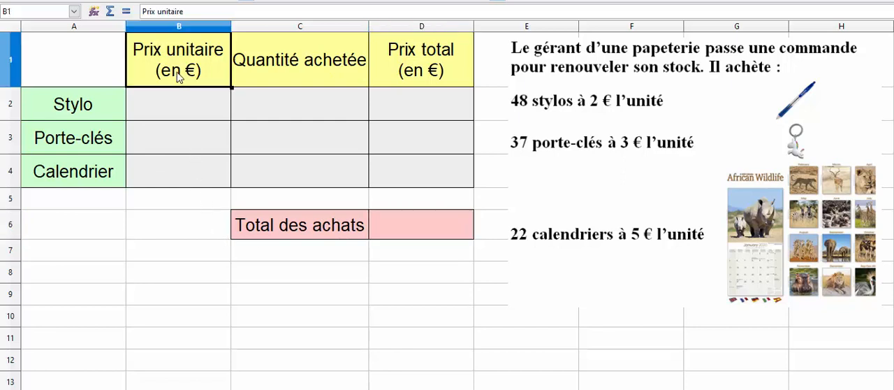
left_click(248, 70)
left_click(385, 61)
left_click(108, 112)
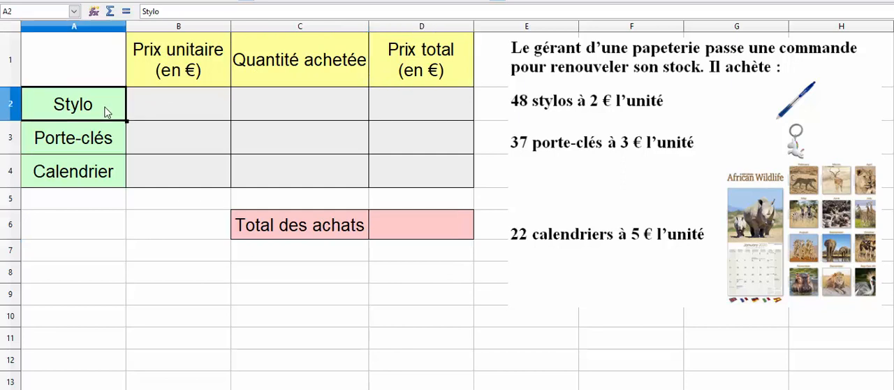
left_click(98, 144)
left_click(99, 167)
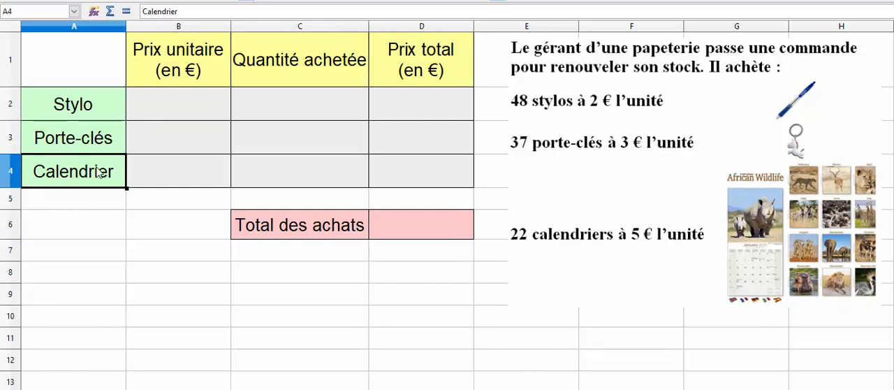
left_click(188, 79)
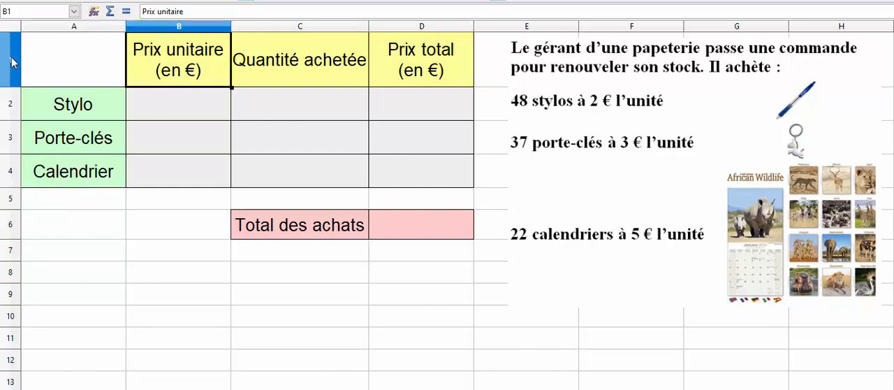
left_click(279, 115)
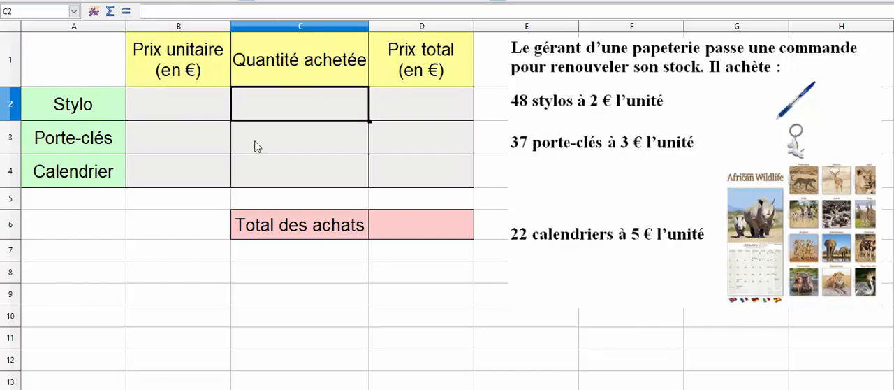
left_click(399, 169)
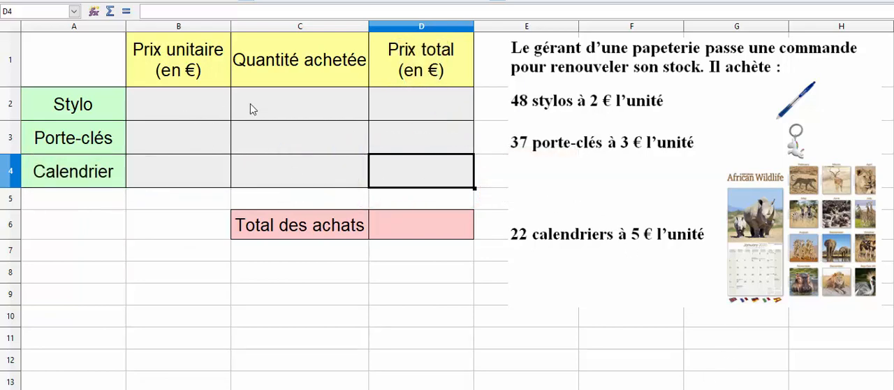
Step: Enter quantity 48 and unit price 2 for Stylo, and quantity 37 and unit price 3 for Porte-clés
left_click(268, 104)
type("48")
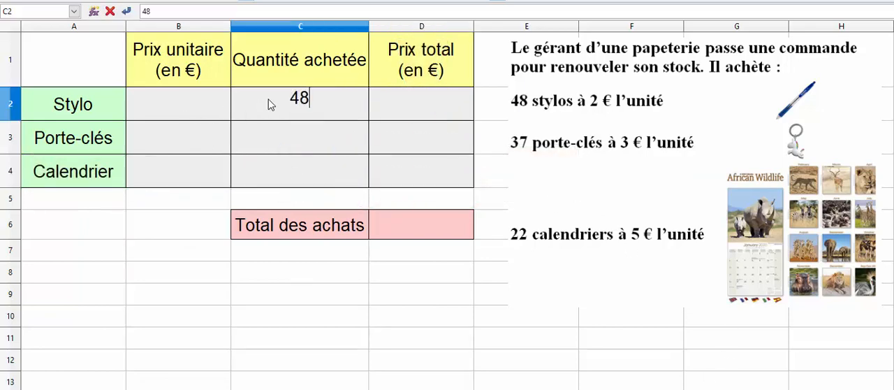
left_click(185, 113)
type("2")
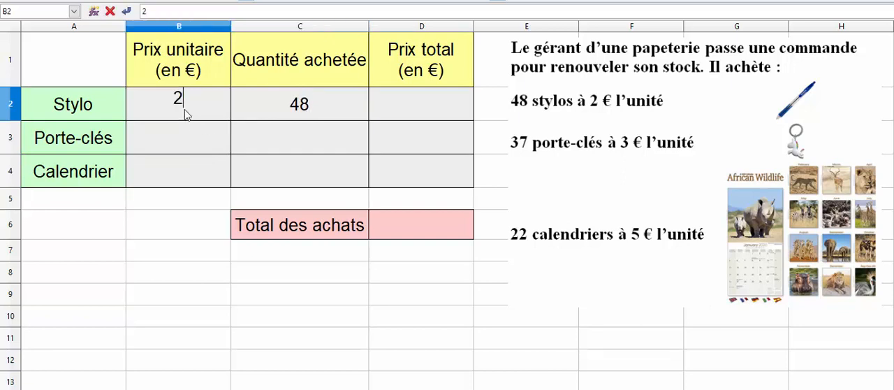
left_click(255, 144)
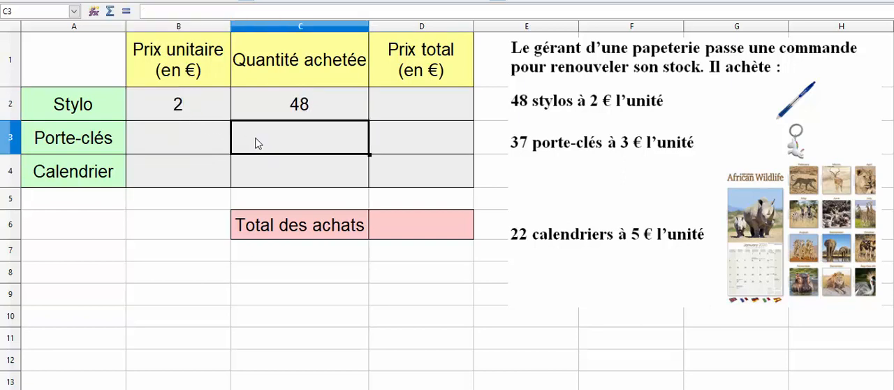
type("37")
left_click(205, 150)
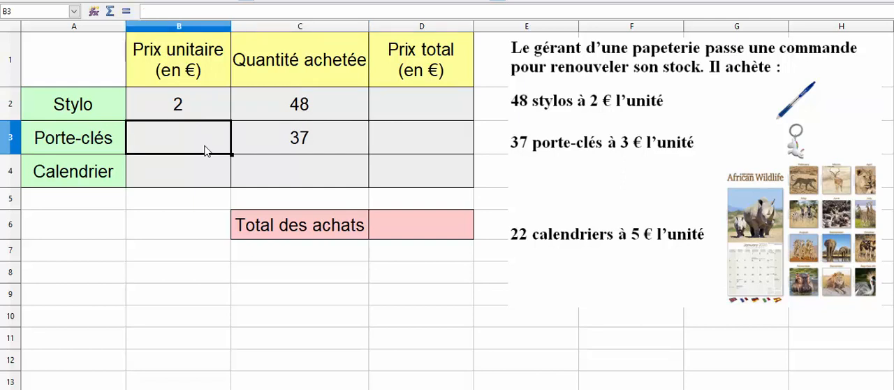
type("3")
Step: Fill in the Calendrier row with quantity 22 and unit price 5
left_click(278, 186)
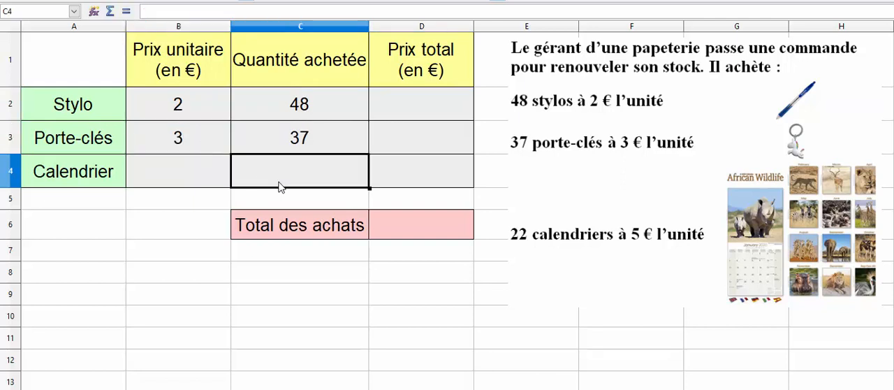
type("22")
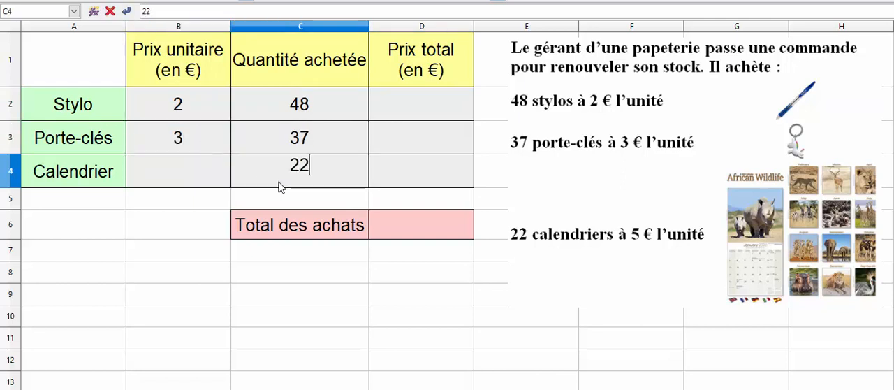
left_click(156, 163)
type("5")
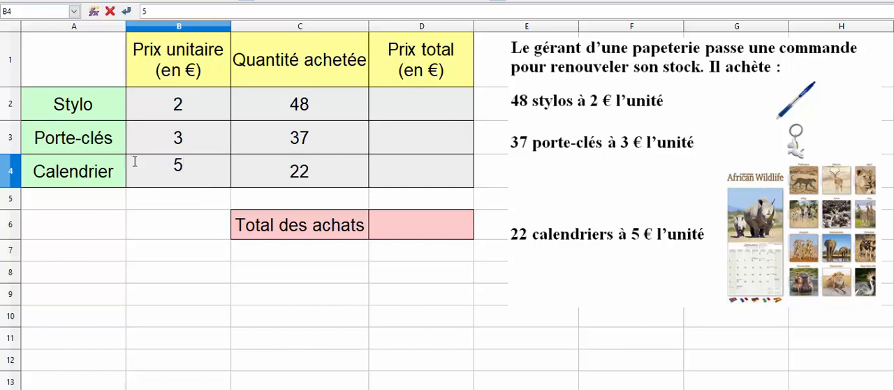
left_click(177, 222)
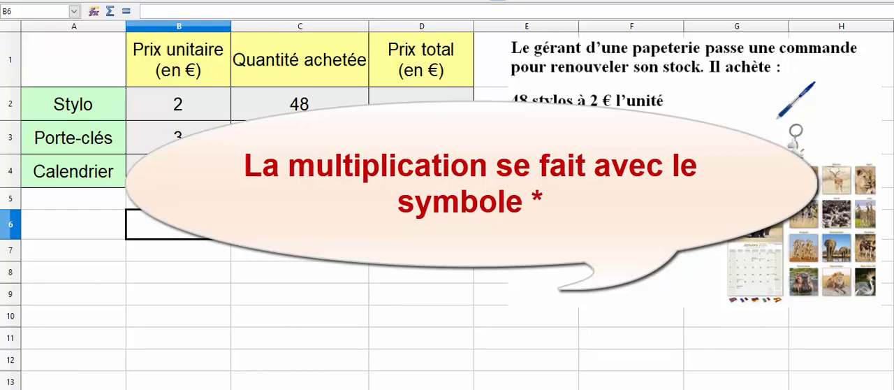
Step: Try to calculate the Stylo total price in D2 by entering 2*48 without an equals sign
left_click(441, 101)
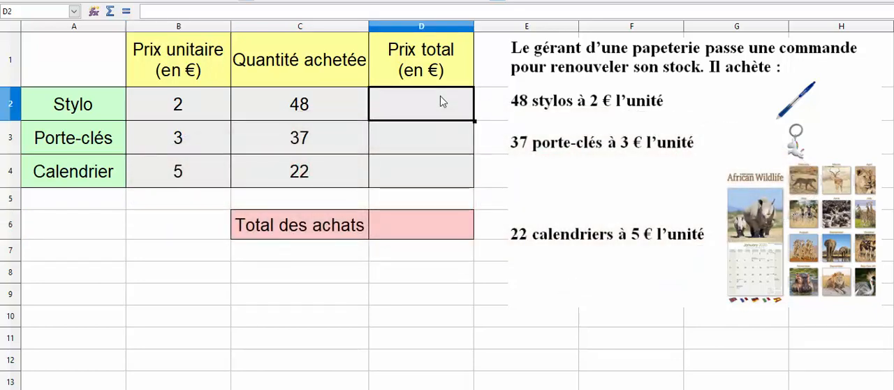
type("2*48")
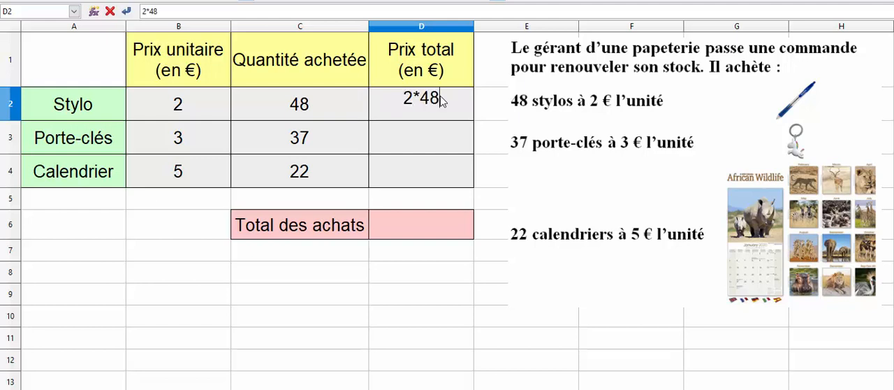
key("Return")
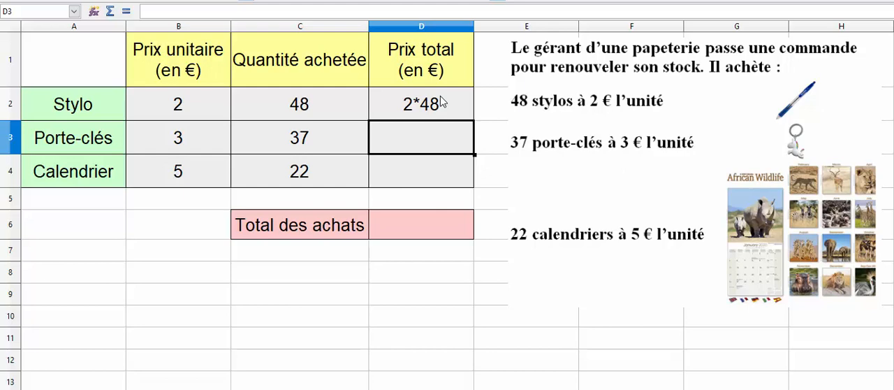
Step: Replace the content of the Stylo total price cell D2 with the formula =2*48
left_click(440, 103)
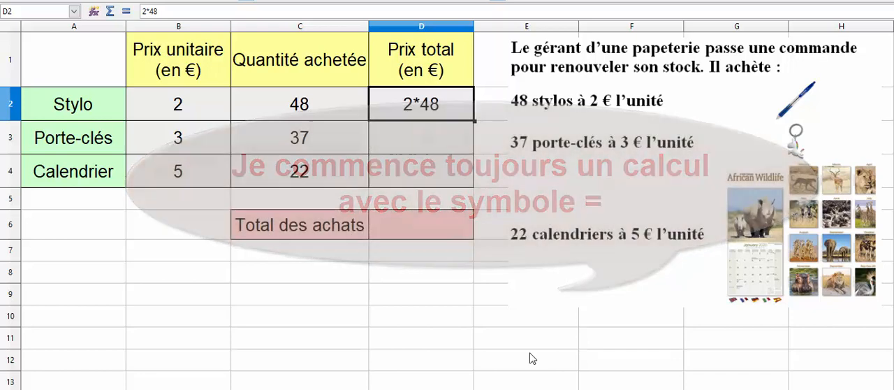
type("=")
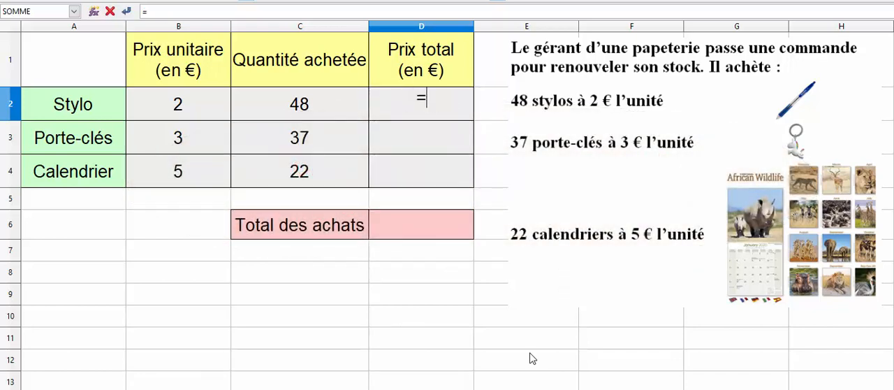
type("2*48")
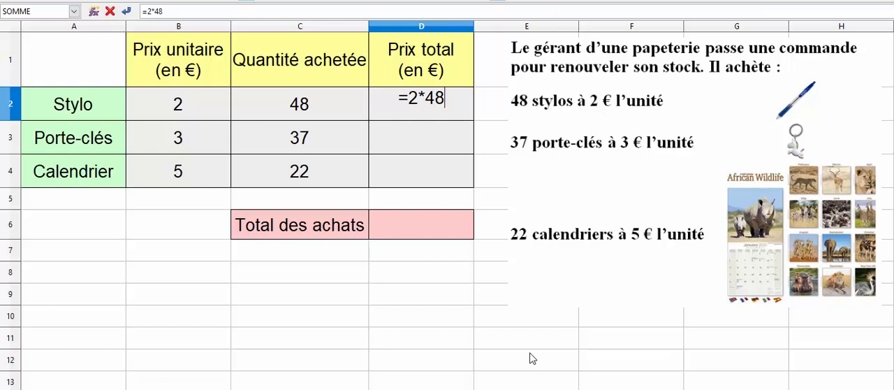
key("Return")
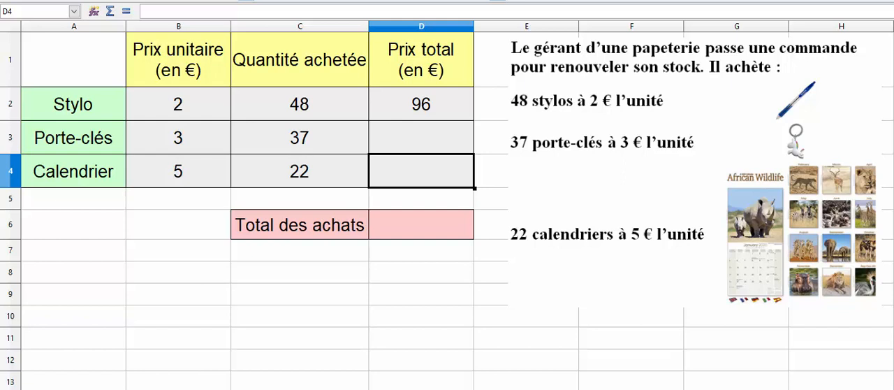
Step: Calculate the Porte-clés total price in D3 with the cell-reference formula =B3*C3
left_click(439, 147)
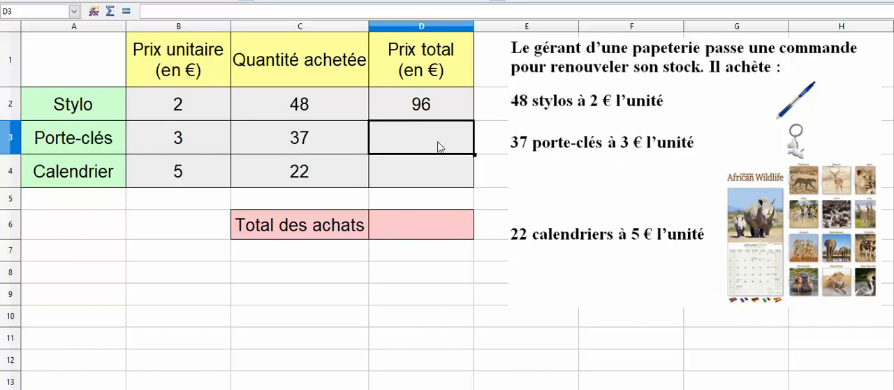
type("=")
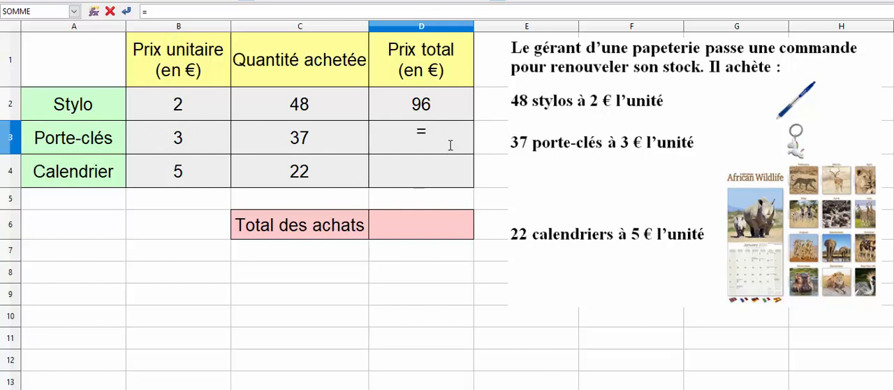
type("B3*")
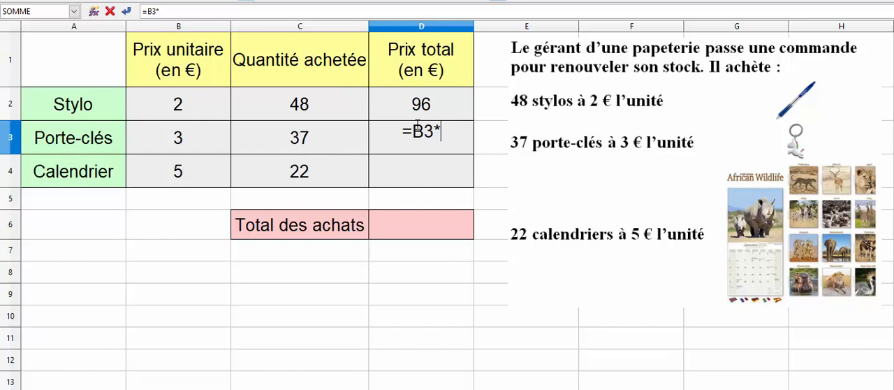
type("C3")
key("Return")
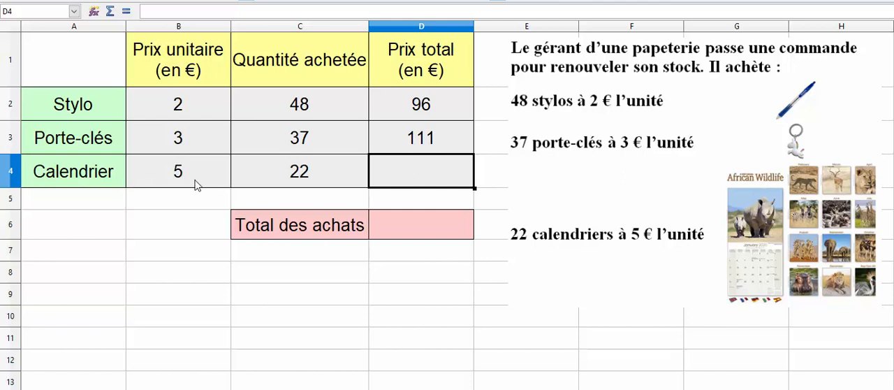
Step: Calculate the Calendrier total price in D4 with the formula =B4*C4, picking the referenced cells in the sheet
type("=")
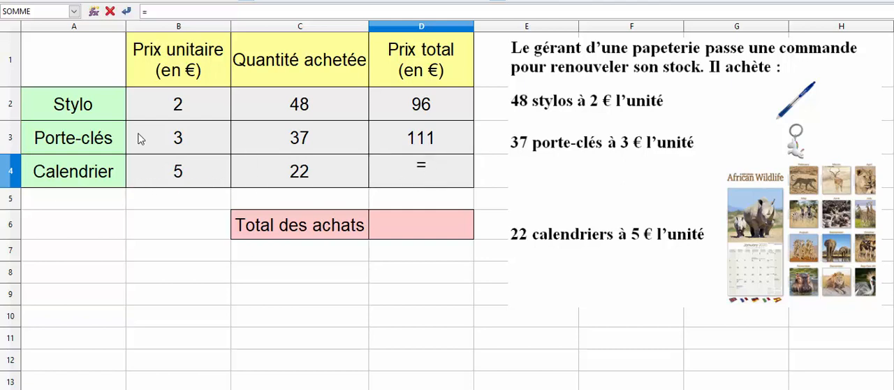
left_click(160, 173)
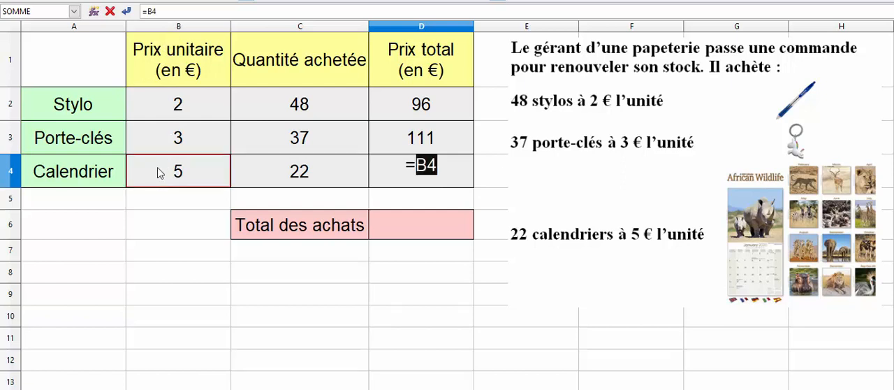
type("*")
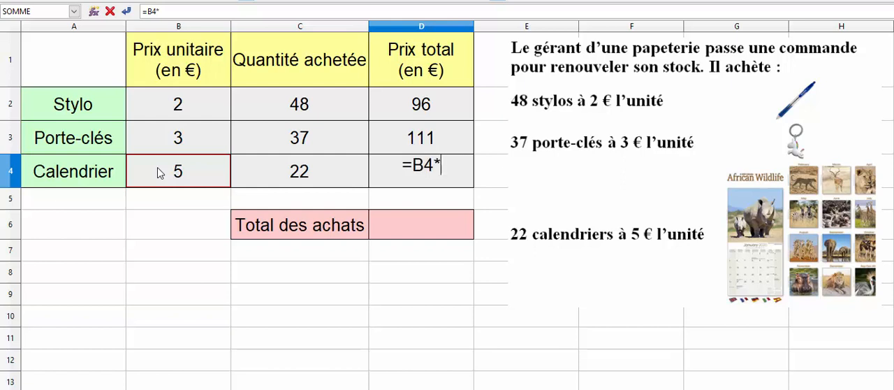
left_click(275, 177)
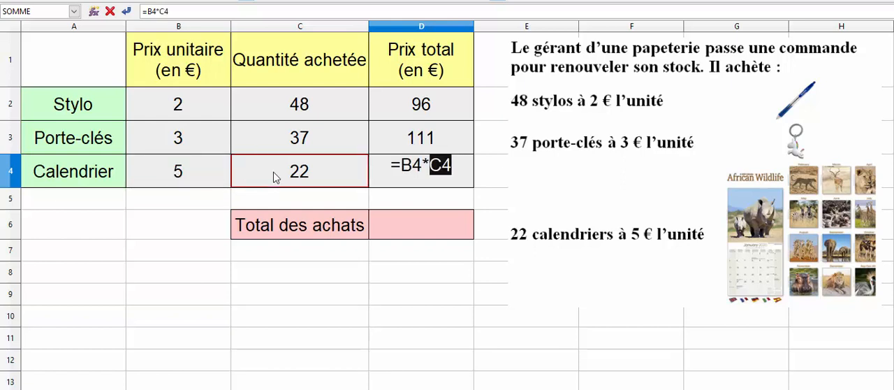
key("Return")
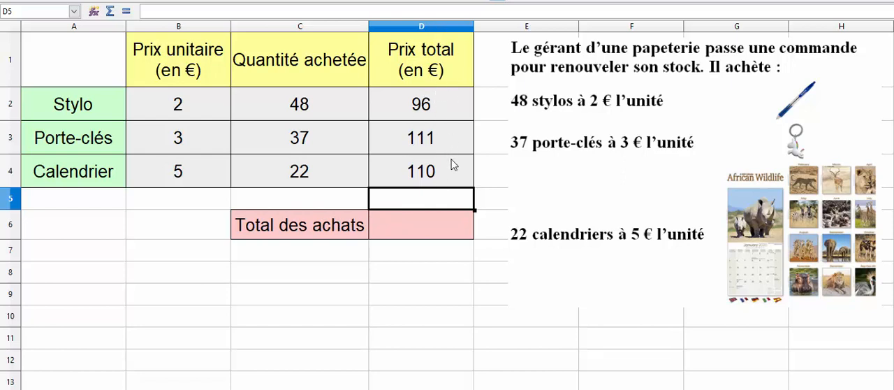
Step: Calculate the overall purchase total in D6 with the formula =D2+D3+D4, picking the three item totals in the sheet
left_click(438, 234)
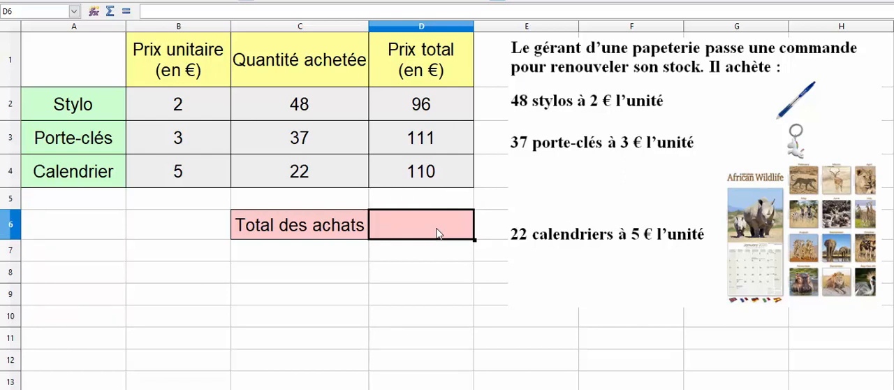
type("=")
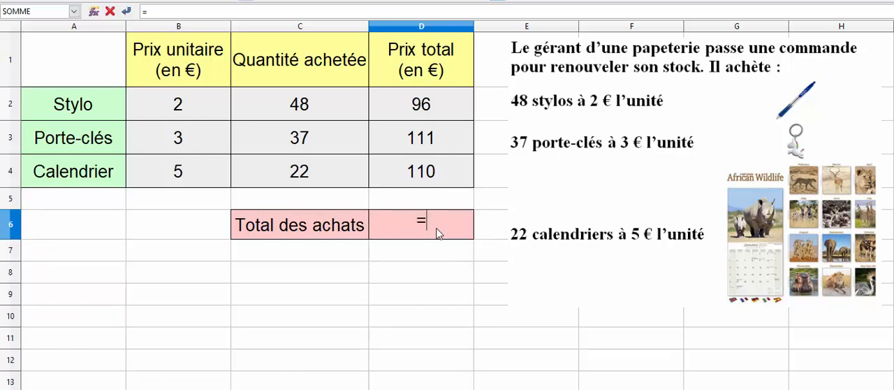
left_click(440, 111)
type("+")
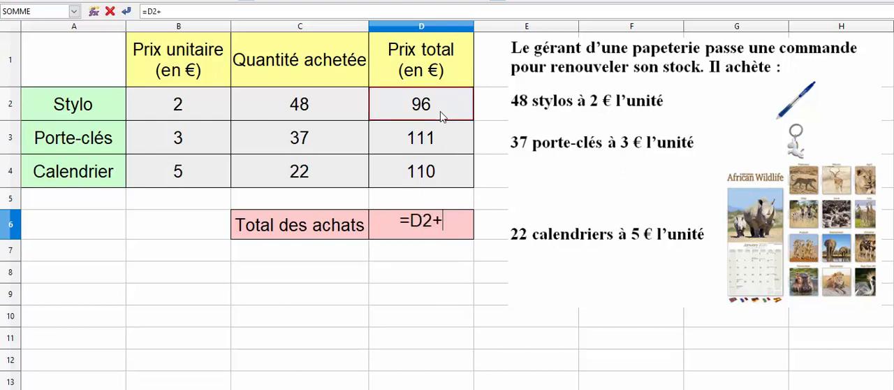
left_click(440, 136)
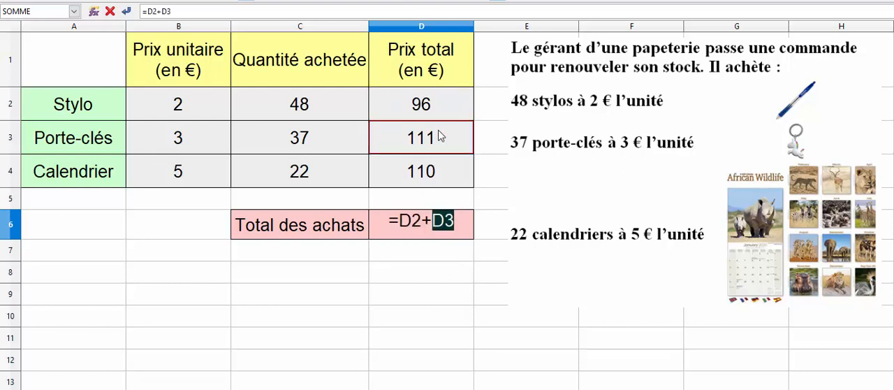
type("+")
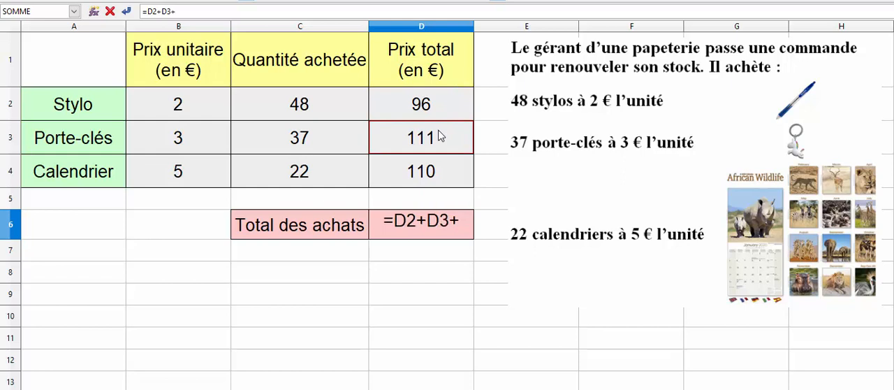
left_click(435, 174)
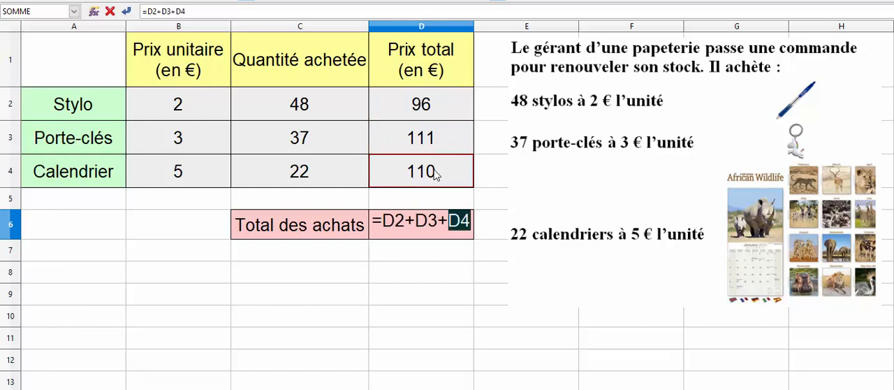
key("Return")
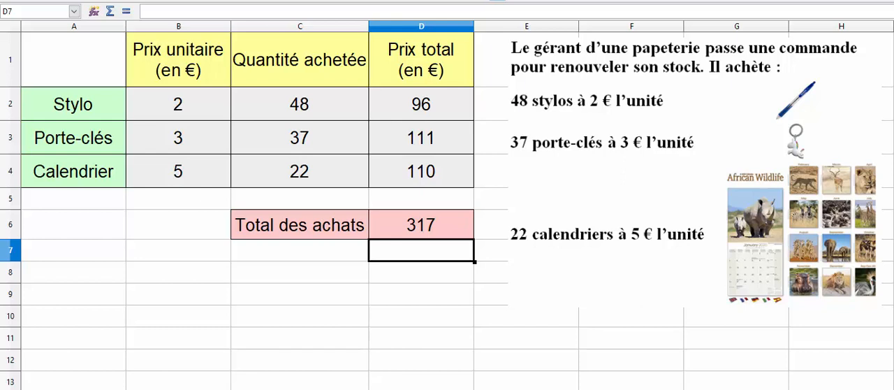
Step: Set the Stylo unit price in B2 to 1 and check the formula behind its total price in D2
left_click(190, 111)
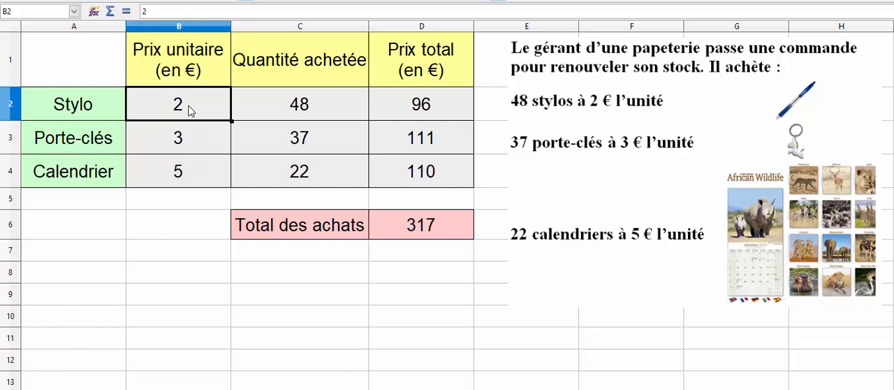
type("1")
key("Return")
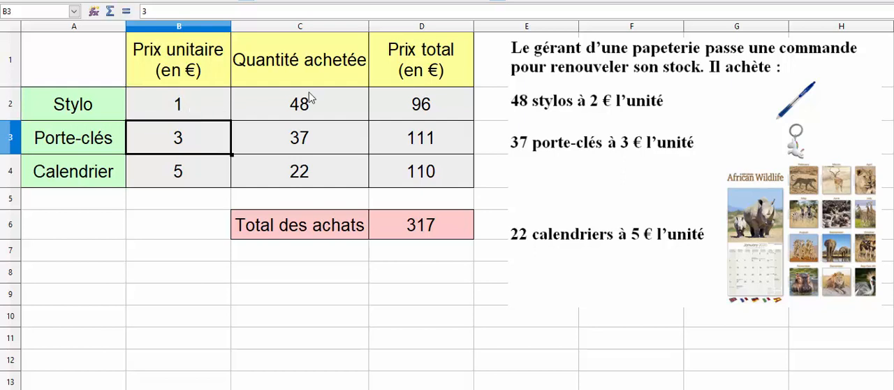
left_click(398, 103)
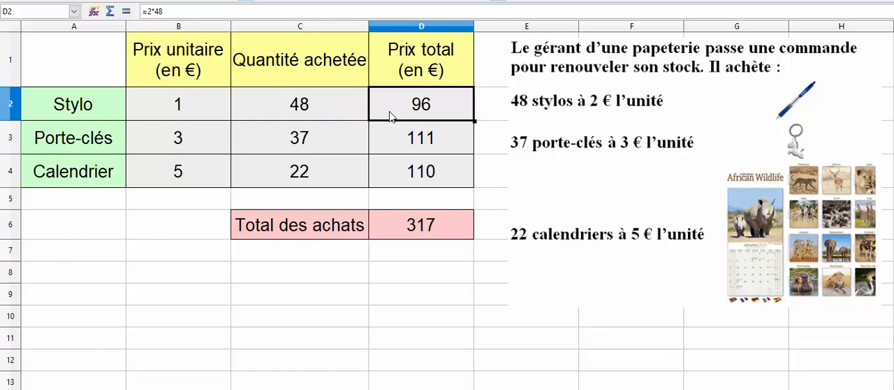
Step: Set the Porte-clés quantity in C3 to 40 and check the formula behind its total price in D3
left_click(328, 153)
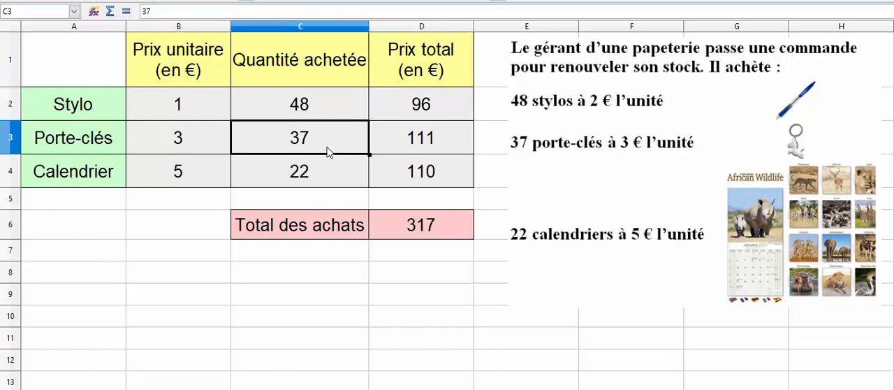
type("40")
key("Return")
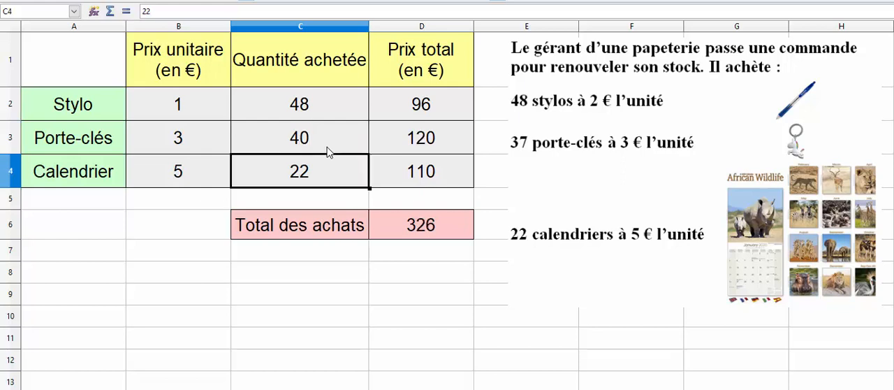
left_click(403, 143)
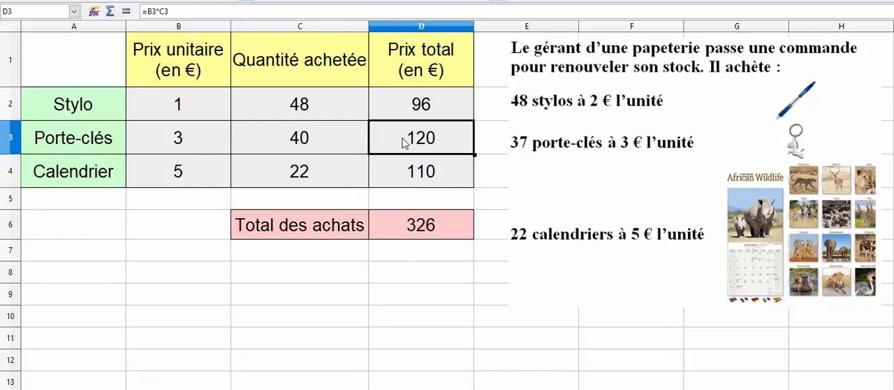